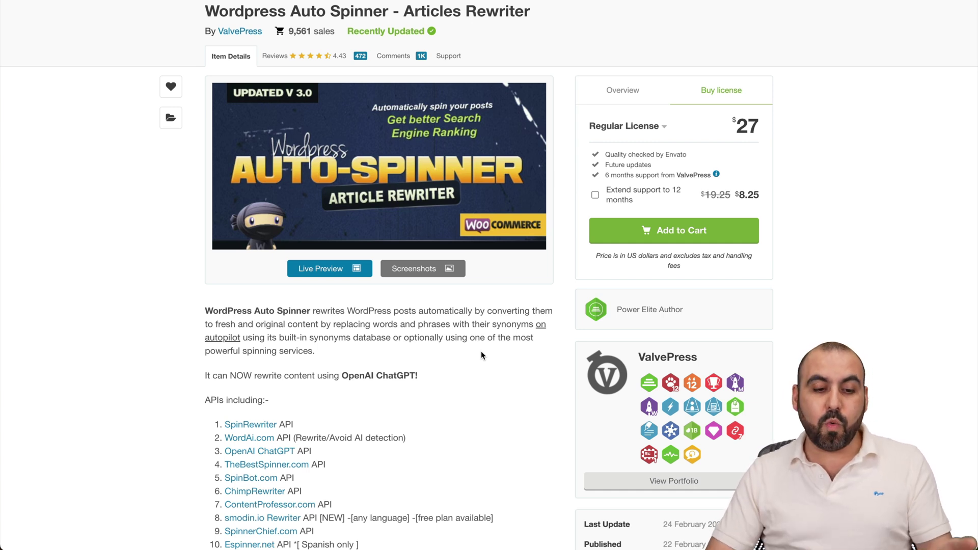
# Scroll down the WordPress Auto Spinner product page on CodeCanyon
pyautogui.scroll(-3, 451, 389)
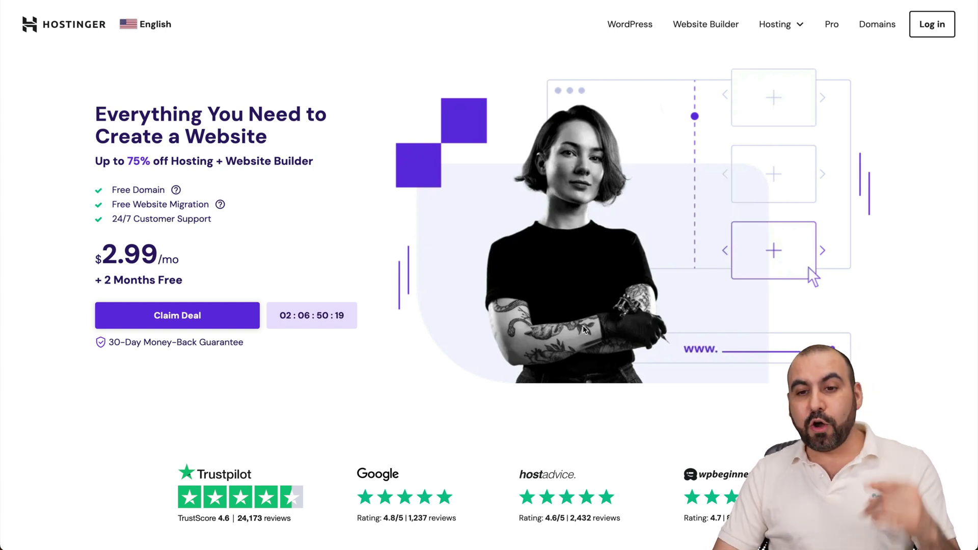
# Add the Business web hosting plan from Hostinger's Web Hosting page to the cart
pyautogui.click(777, 24)
pyautogui.click(761, 62)
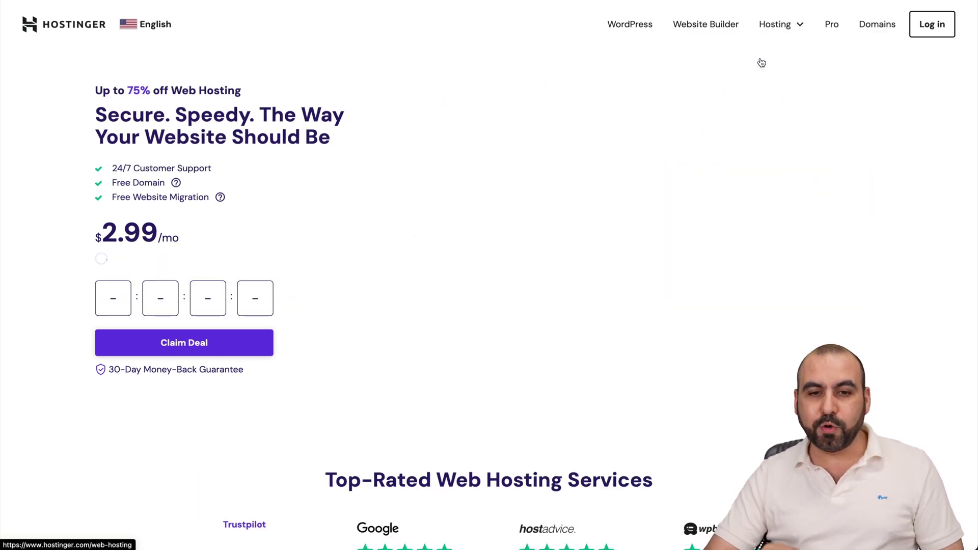
pyautogui.scroll(-4, 647, 255)
pyautogui.scroll(-8, 648, 256)
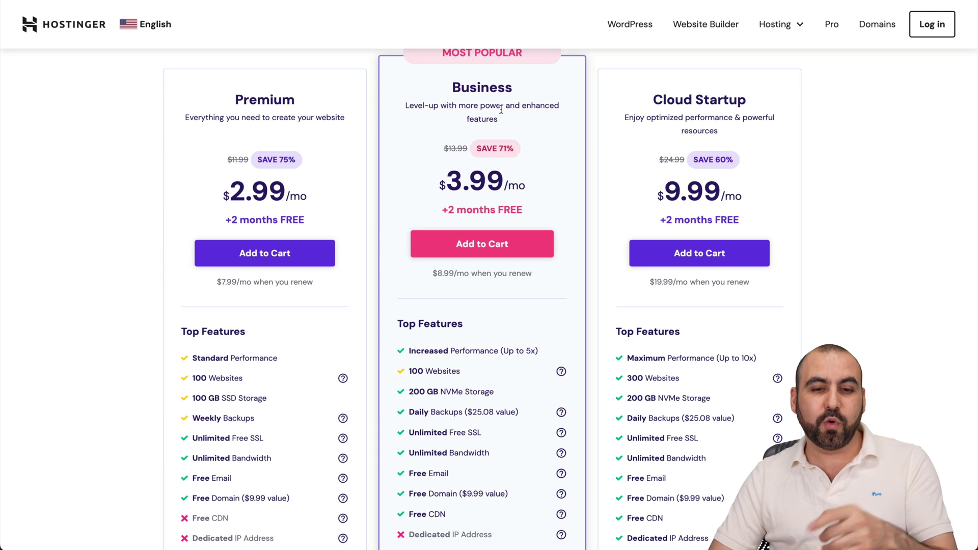
pyautogui.click(460, 246)
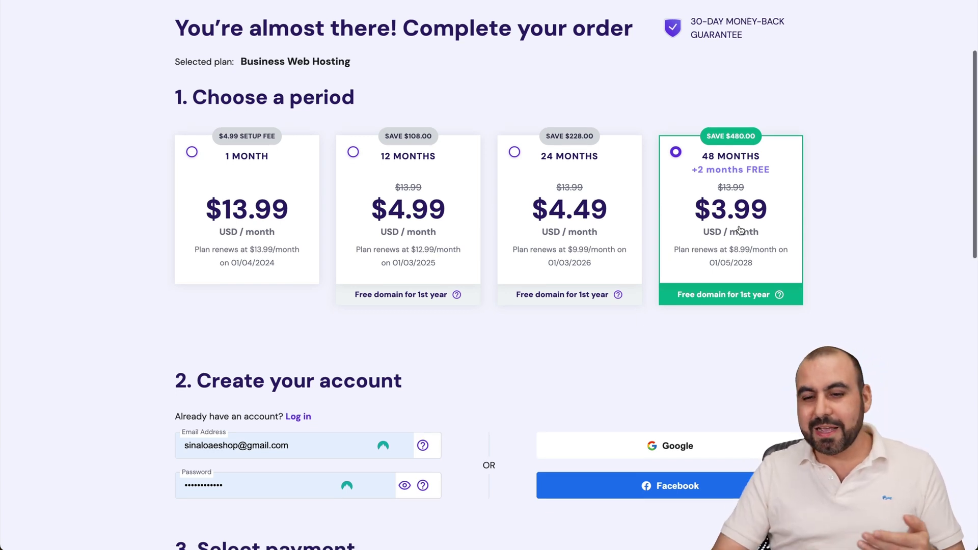
# Apply the coupon code SAASMASTER at checkout, bringing the total to $172.37
pyautogui.scroll(-12, 740, 230)
pyautogui.scroll(-1, 739, 226)
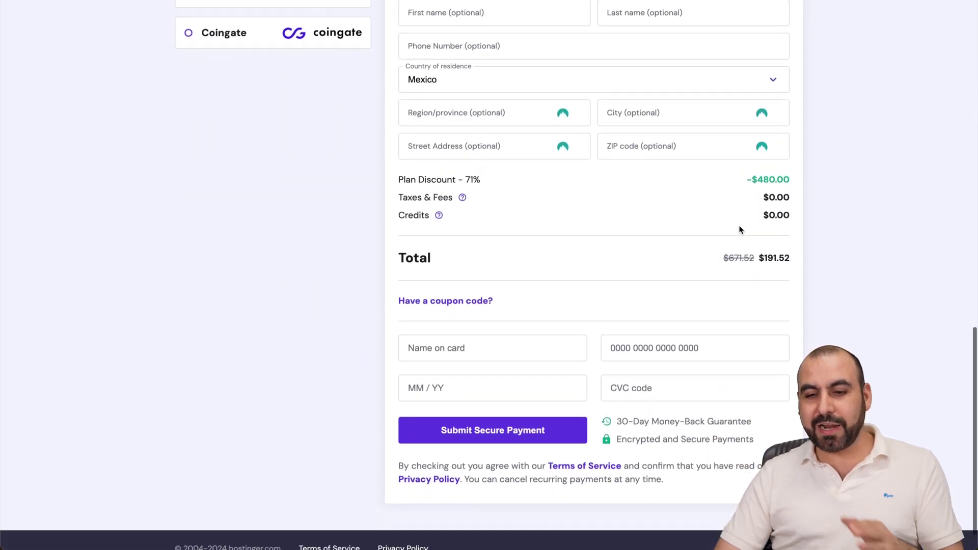
pyautogui.click(476, 303)
pyautogui.click(476, 331)
pyautogui.write('SAASMASTER')
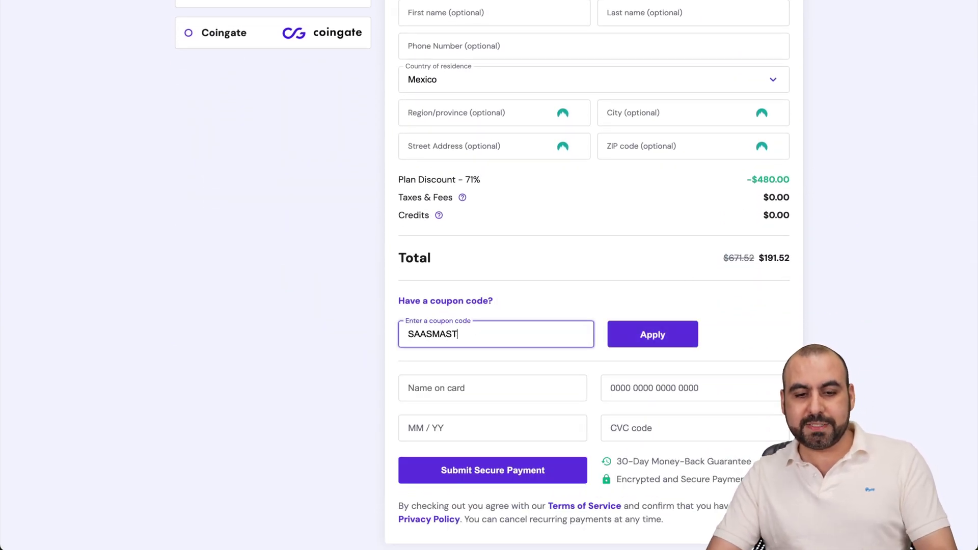
pyautogui.click(659, 331)
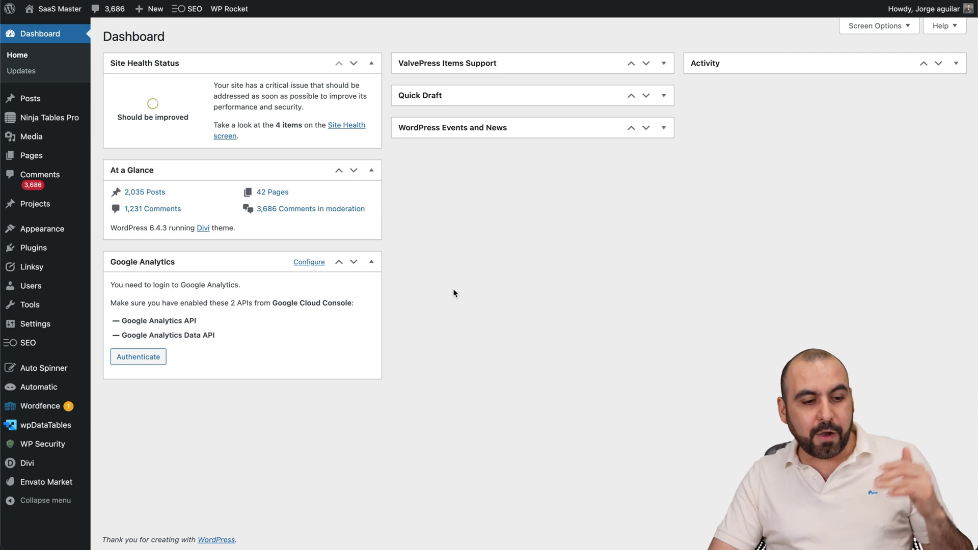
# Open the Auto Spinner built-in thesaurus and scroll through its All words list
pyautogui.moveTo(50, 388)
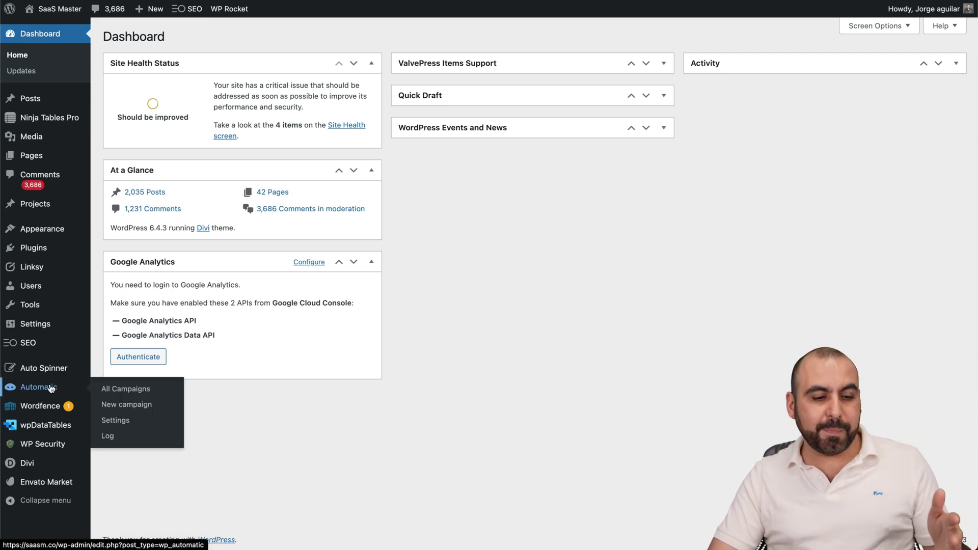
pyautogui.moveTo(25, 369)
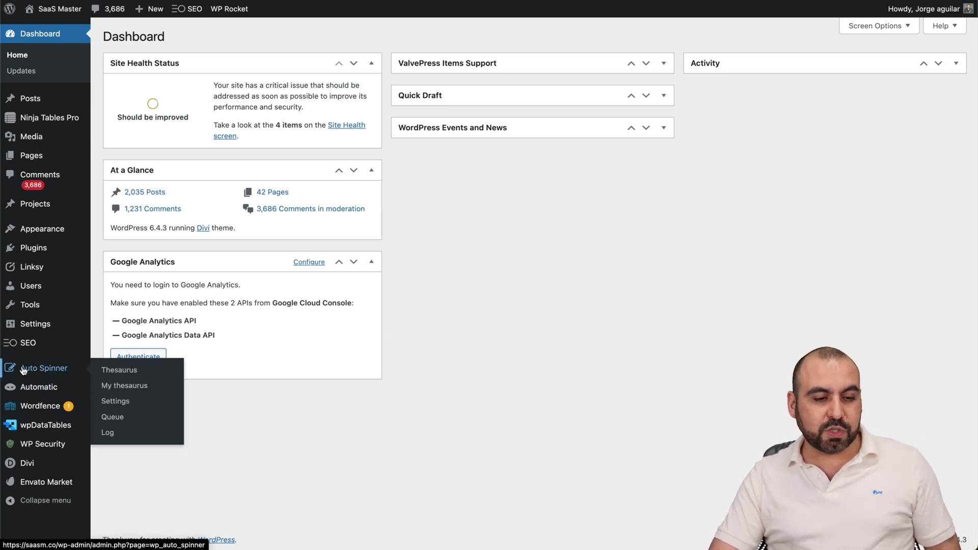
pyautogui.click(152, 376)
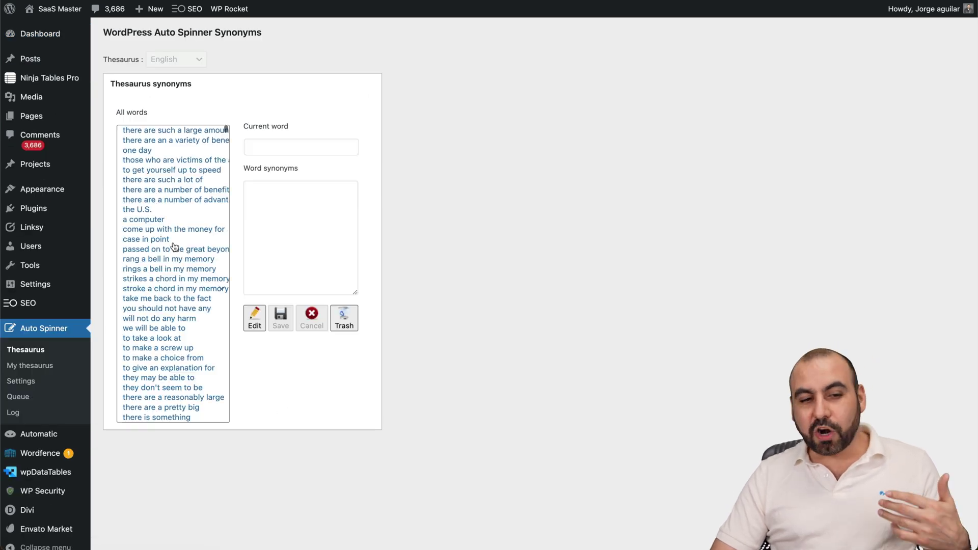
pyautogui.scroll(-15, 174, 248)
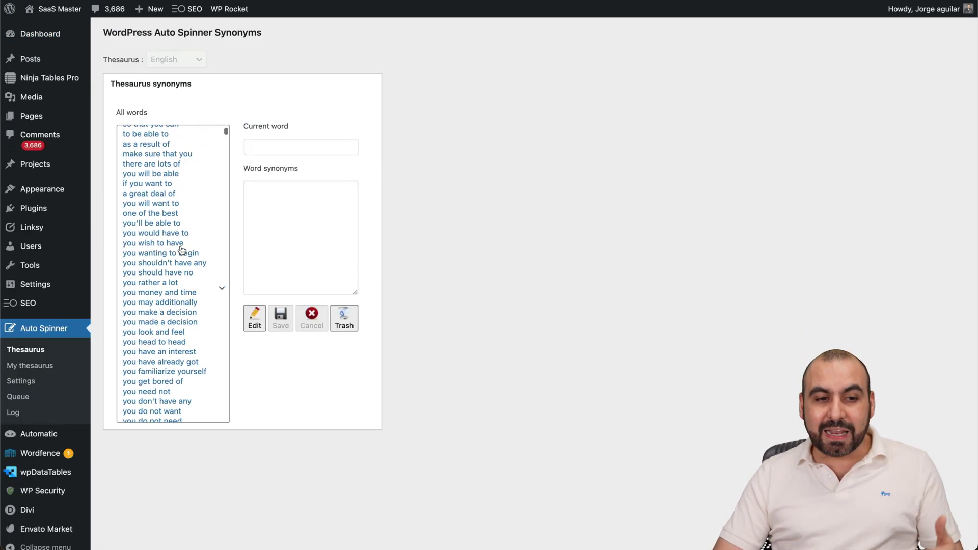
pyautogui.scroll(-10, 181, 250)
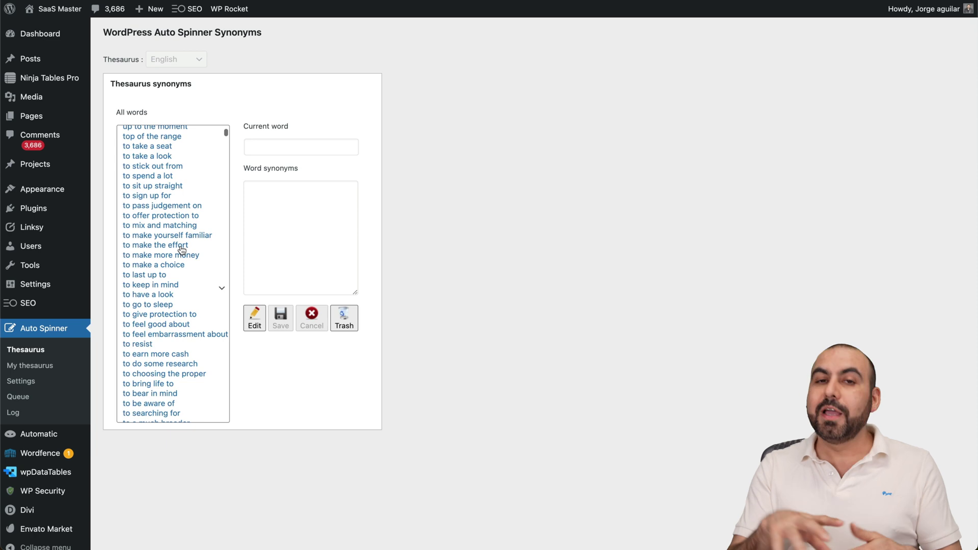
pyautogui.scroll(-5, 182, 250)
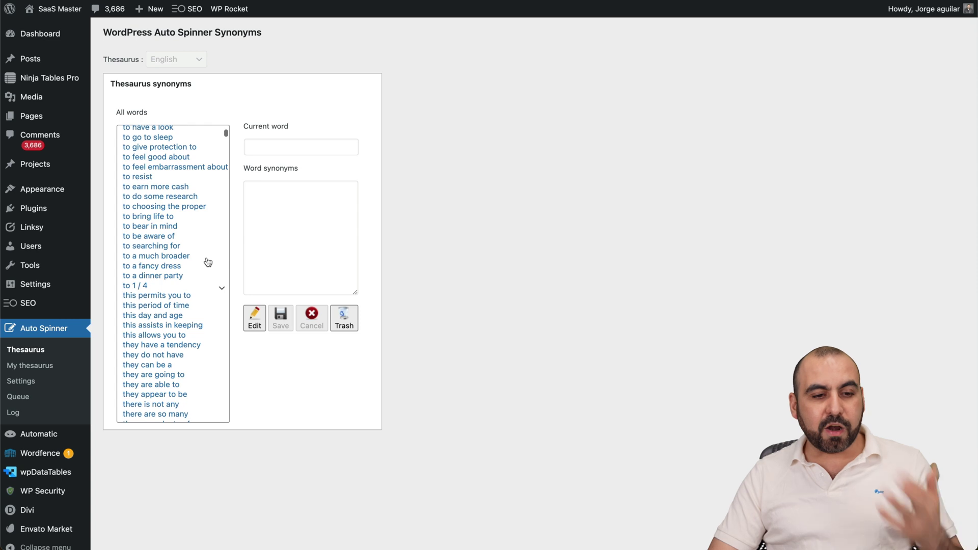
# Show the synonyms for 'to a much broader', then visit My thesaurus and Settings
pyautogui.click(197, 260)
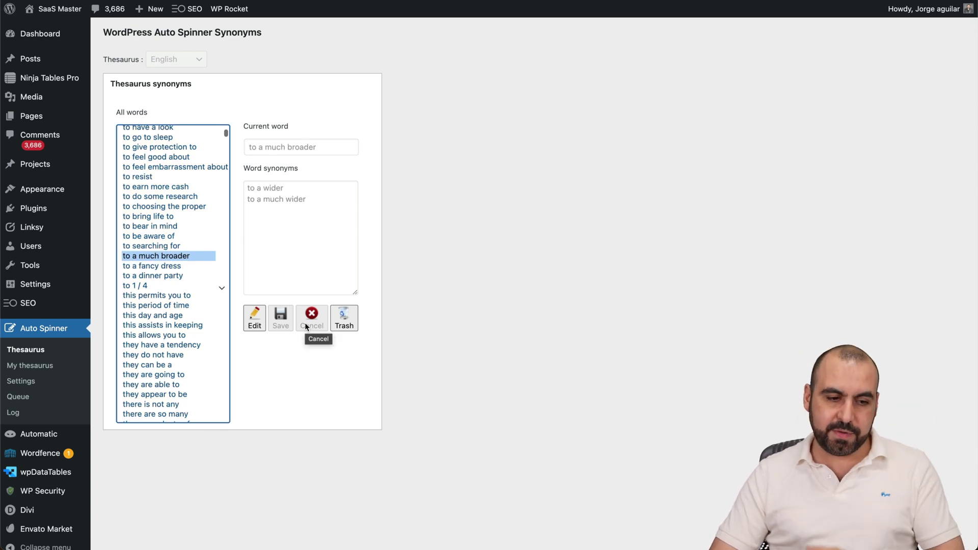
pyautogui.click(30, 365)
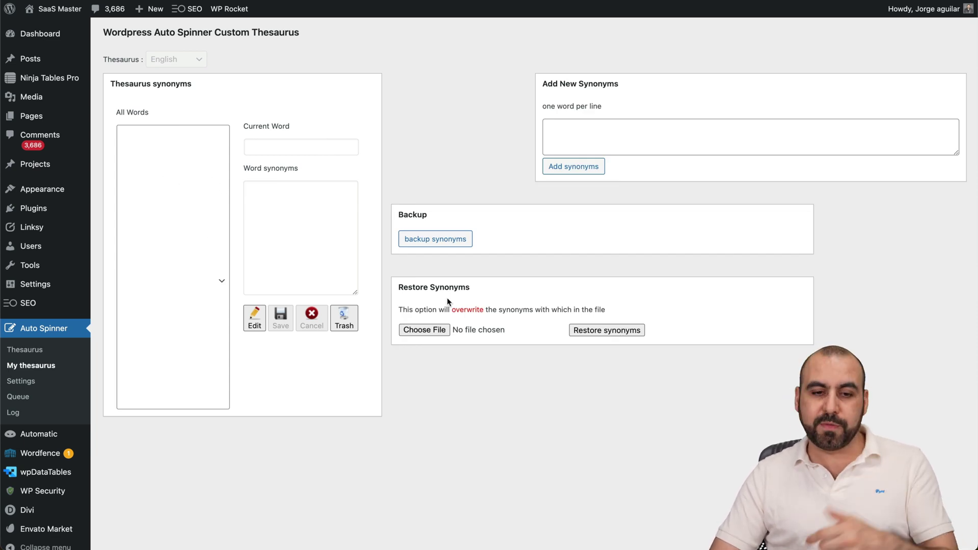
pyautogui.click(35, 382)
# Check the available thesaurus languages and keep English selected
pyautogui.scroll(-2, 468, 302)
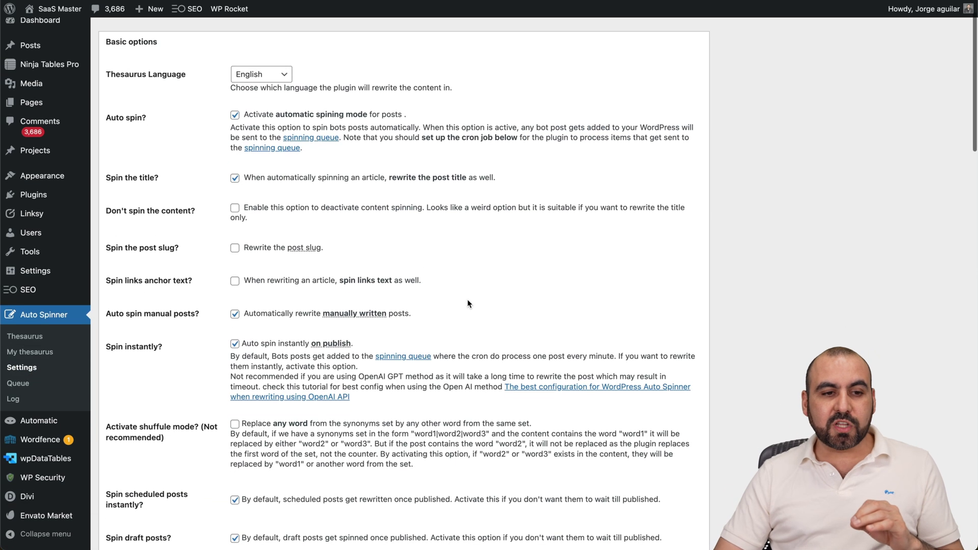
pyautogui.scroll(-1, 468, 304)
pyautogui.click(283, 71)
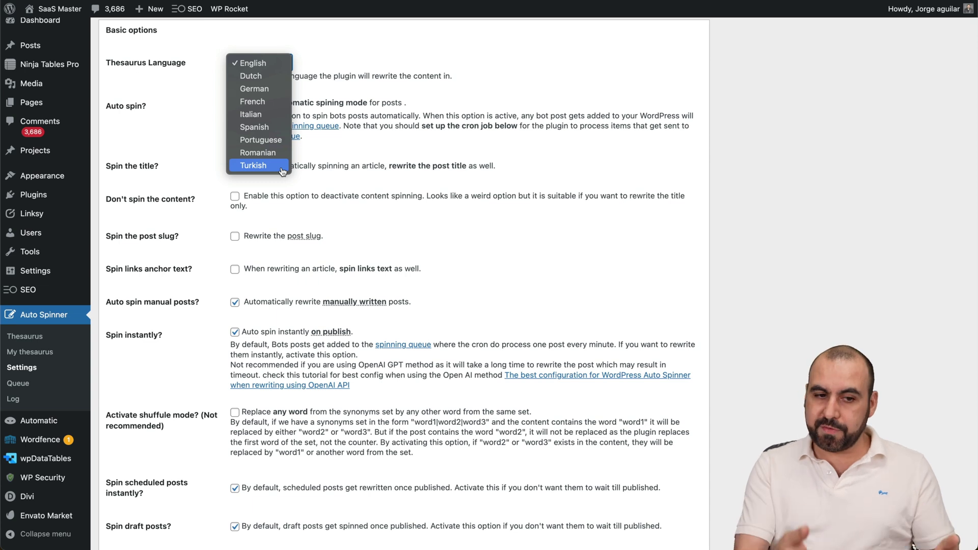
pyautogui.click(169, 117)
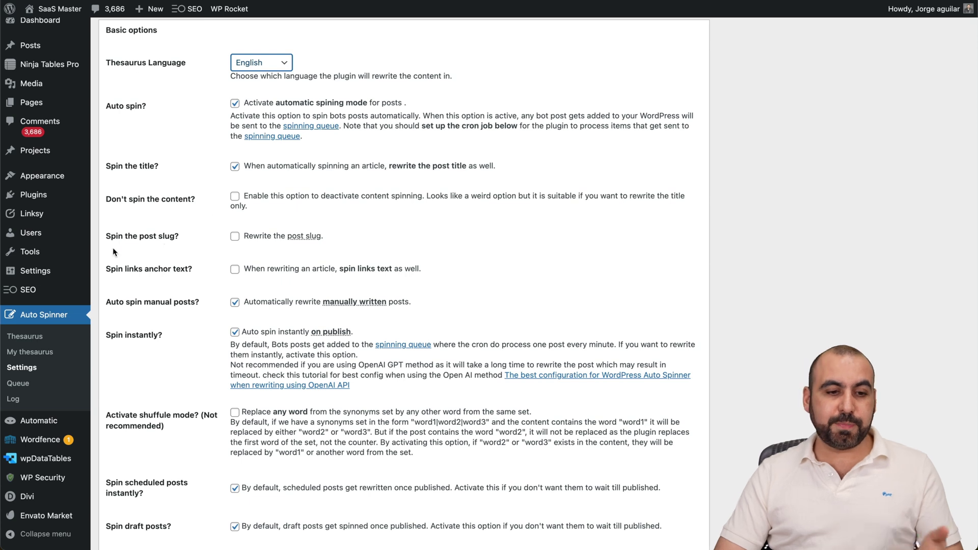
# Review the remaining spinner options down to the exclusion and protected terms section
pyautogui.scroll(-5, 258, 243)
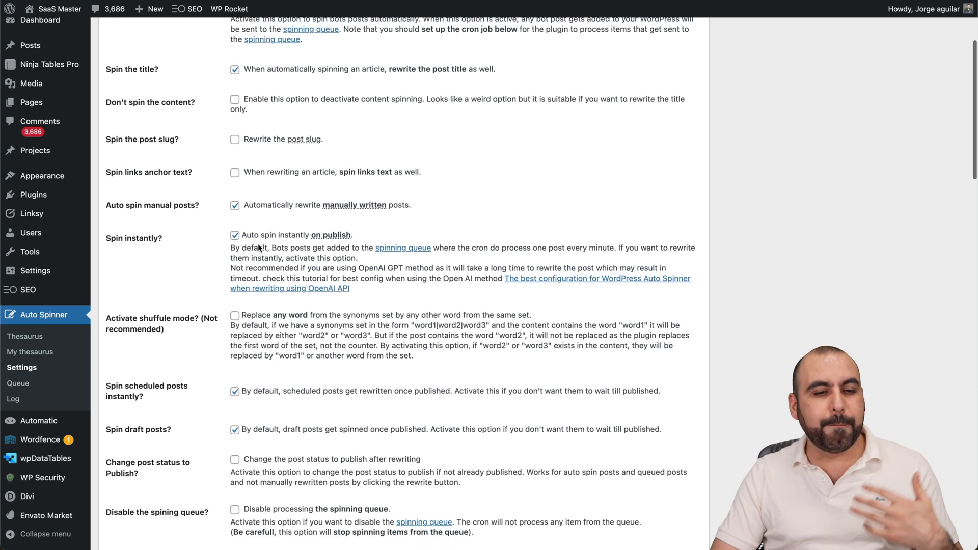
pyautogui.scroll(-3, 258, 244)
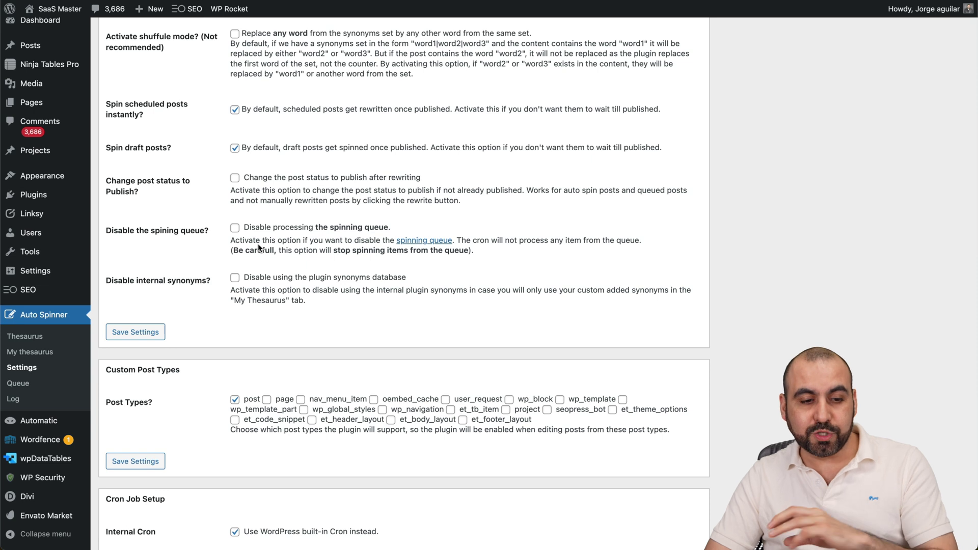
pyautogui.scroll(-4, 258, 248)
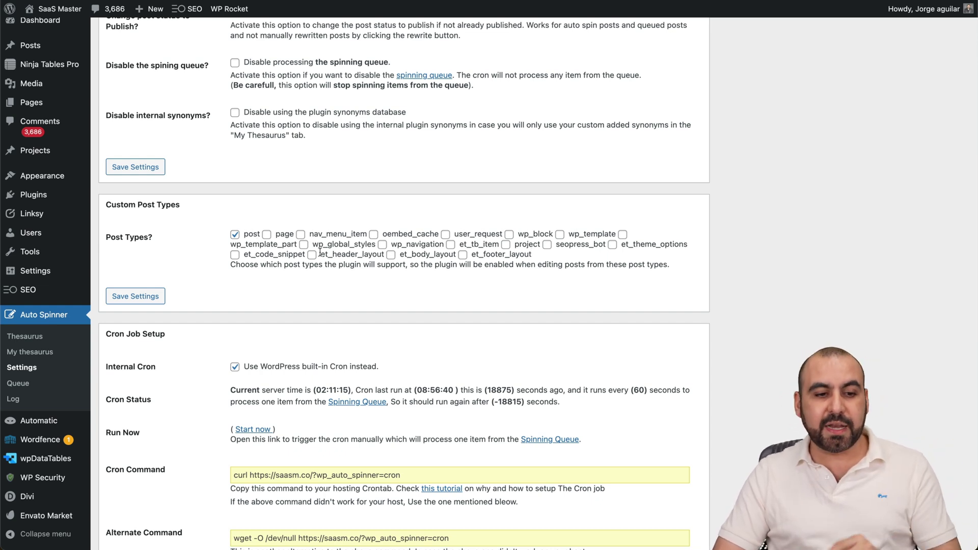
pyautogui.scroll(-3, 305, 264)
pyautogui.scroll(-1, 305, 265)
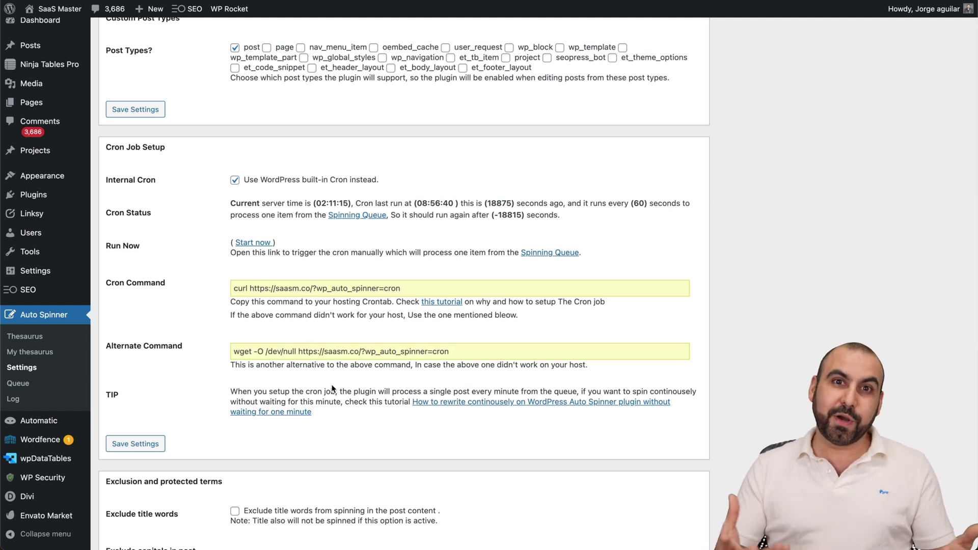
pyautogui.scroll(-7, 331, 388)
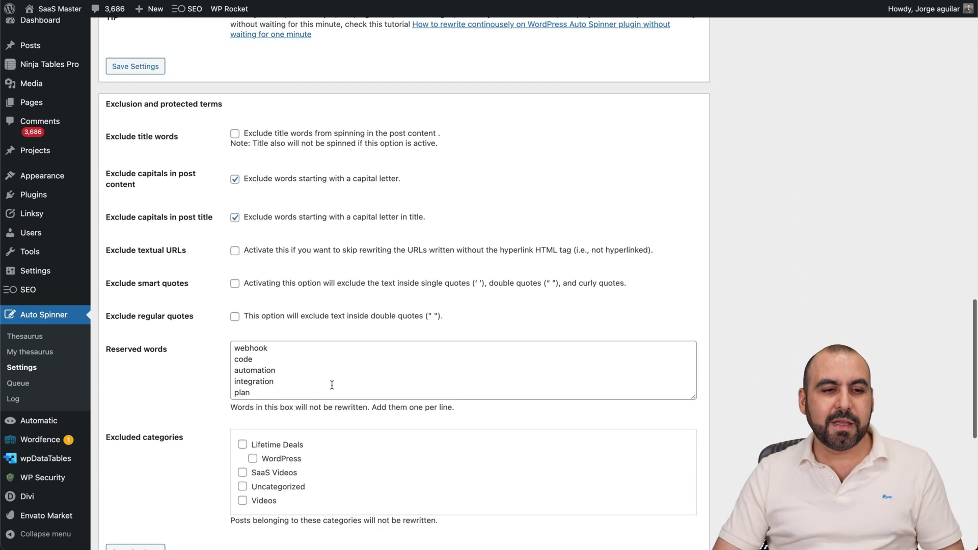
pyautogui.scroll(-2, 331, 388)
pyautogui.scroll(2, 268, 365)
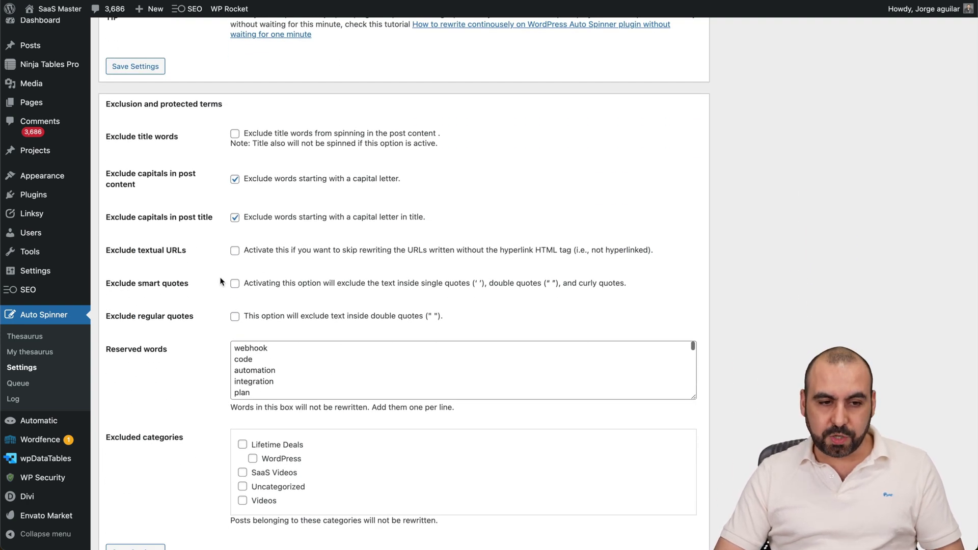
pyautogui.scroll(1, 222, 282)
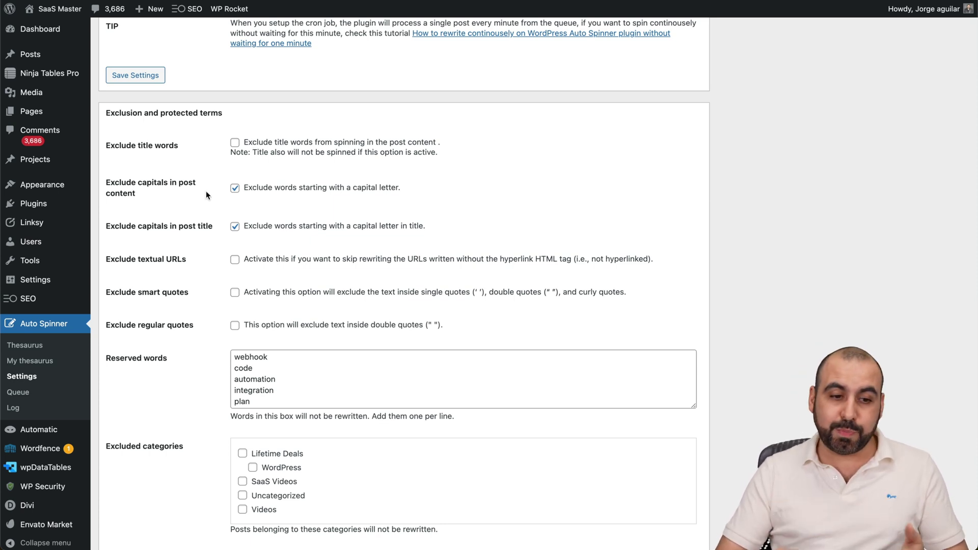
pyautogui.scroll(-3, 213, 340)
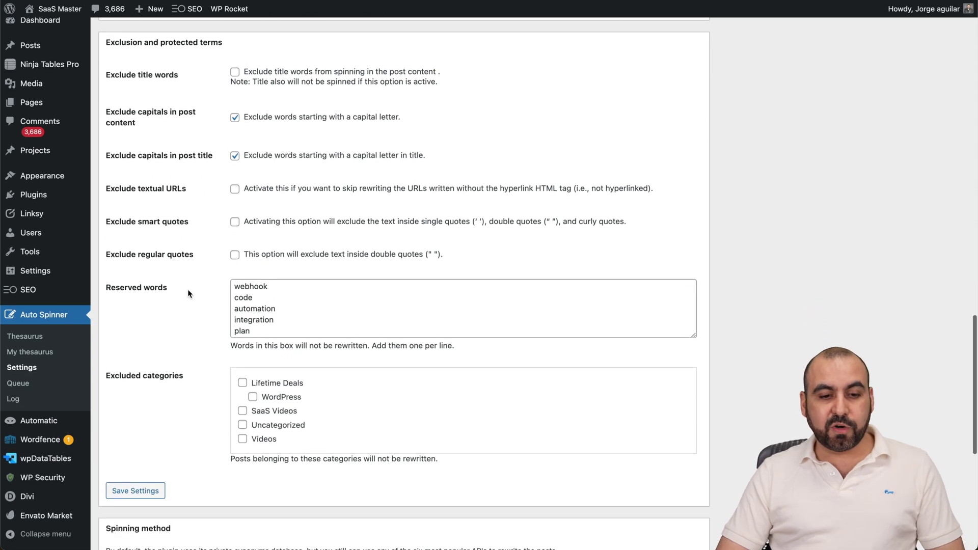
pyautogui.scroll(-2, 264, 311)
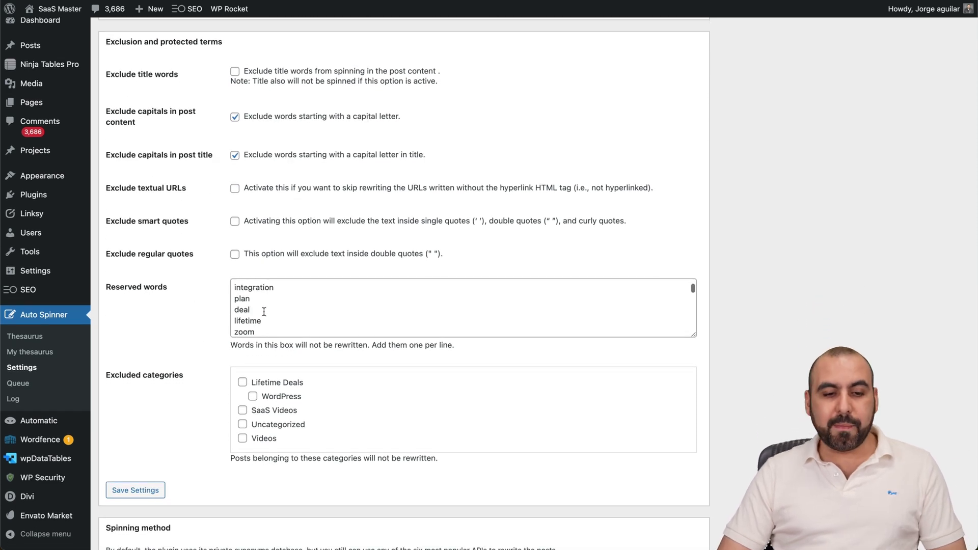
pyautogui.scroll(-3, 263, 311)
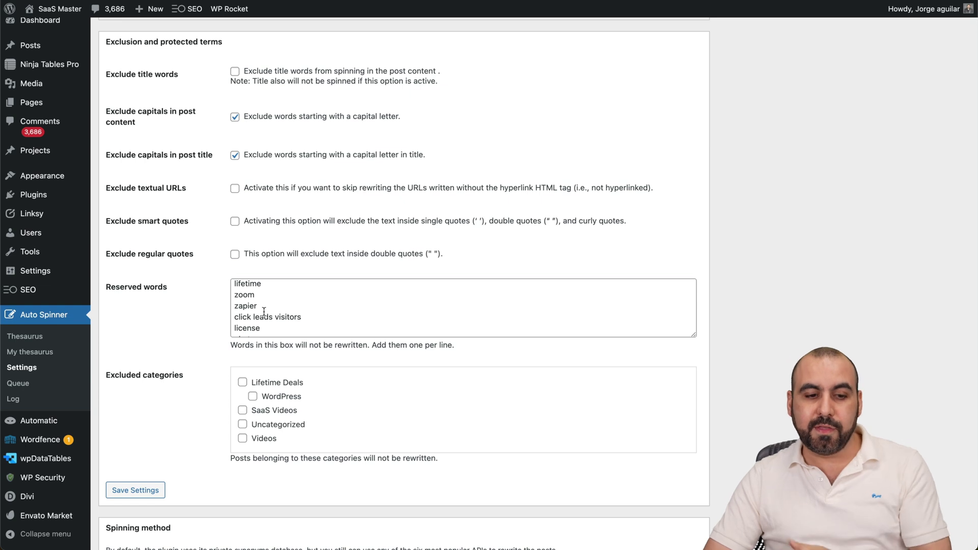
pyautogui.scroll(-2, 263, 311)
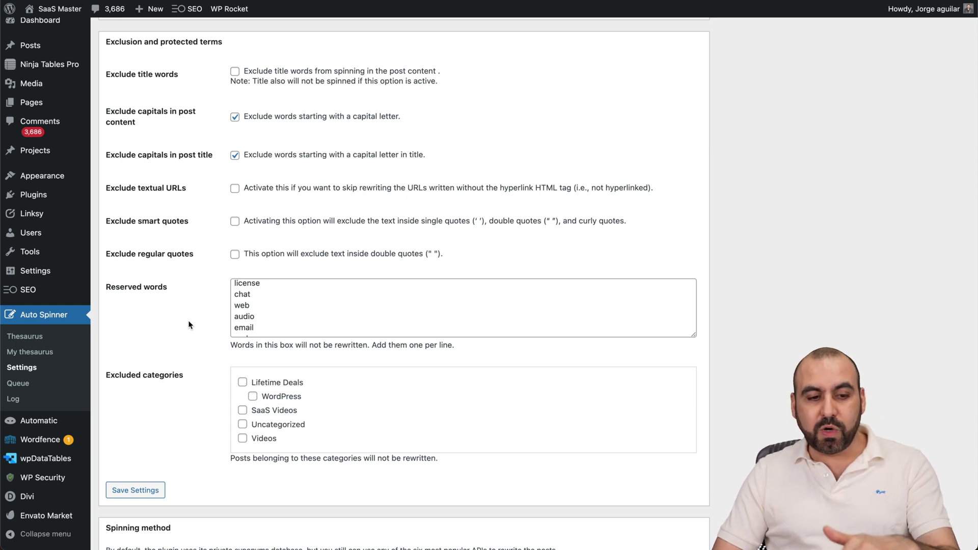
pyautogui.scroll(-3, 189, 325)
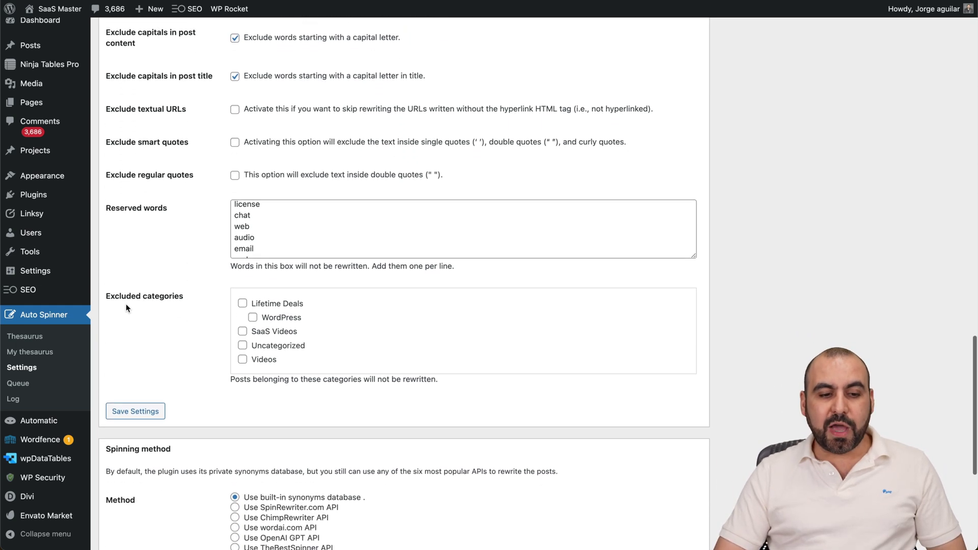
pyautogui.scroll(-5, 207, 316)
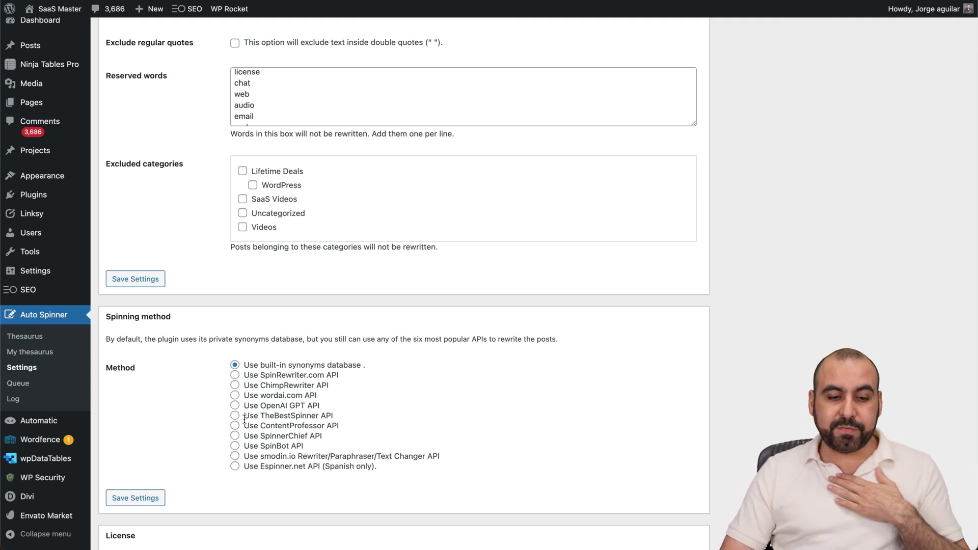
pyautogui.click(234, 405)
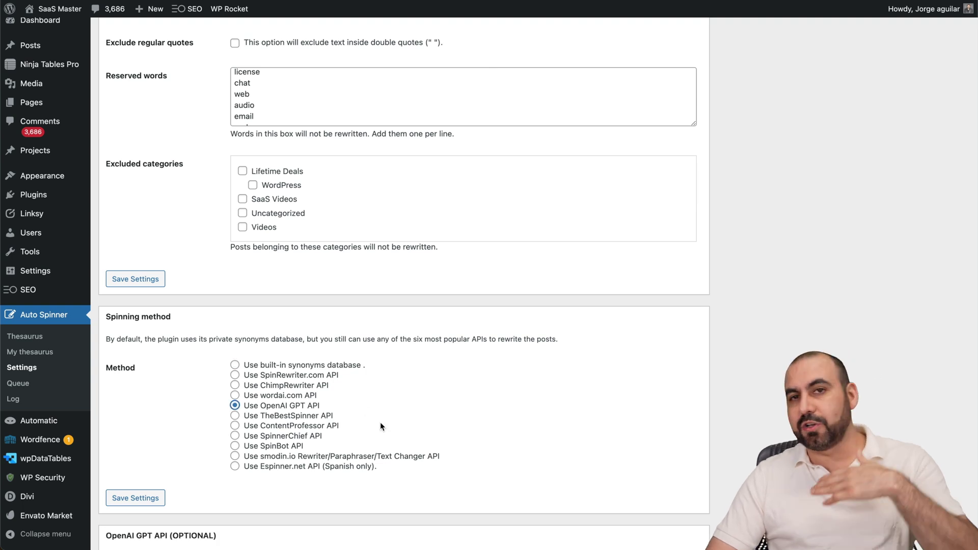
pyautogui.scroll(-10, 380, 422)
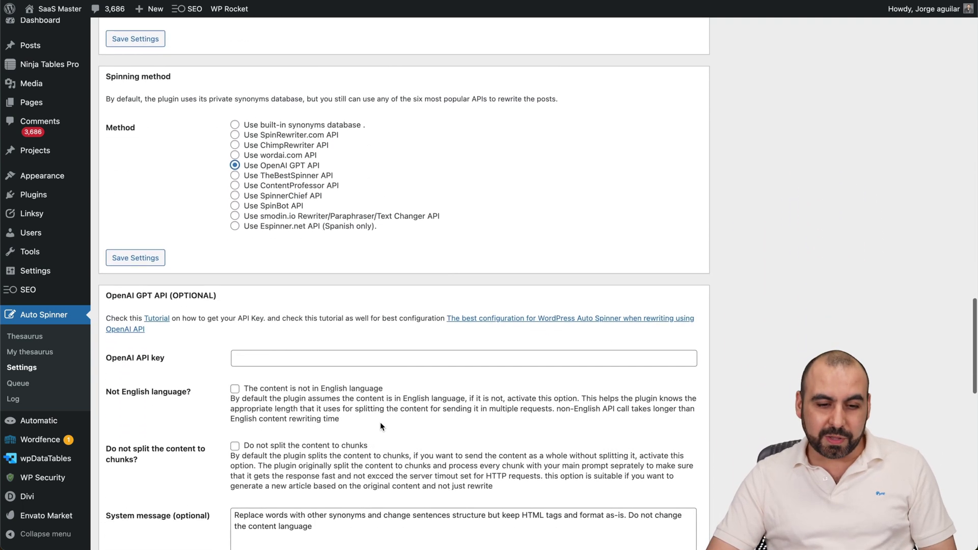
pyautogui.scroll(-3, 380, 424)
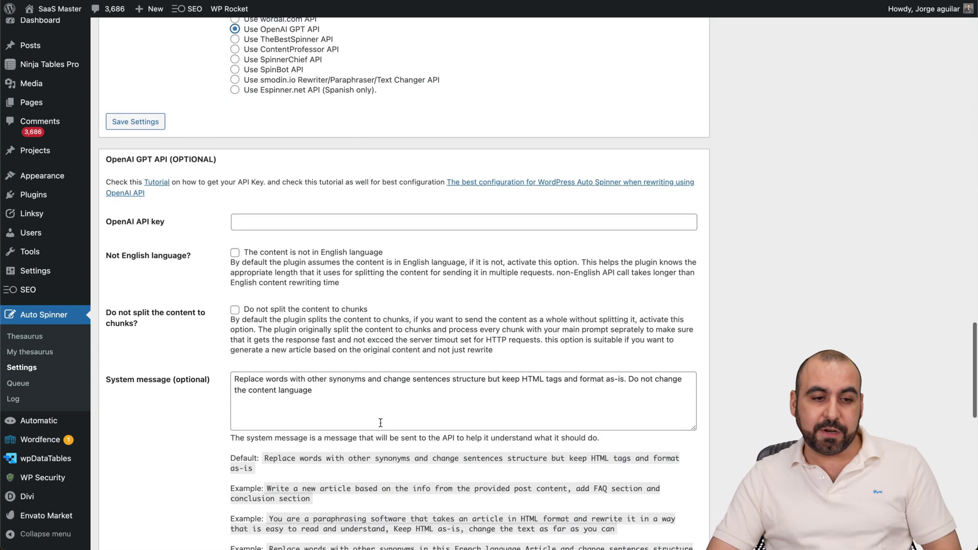
pyautogui.scroll(-2, 380, 422)
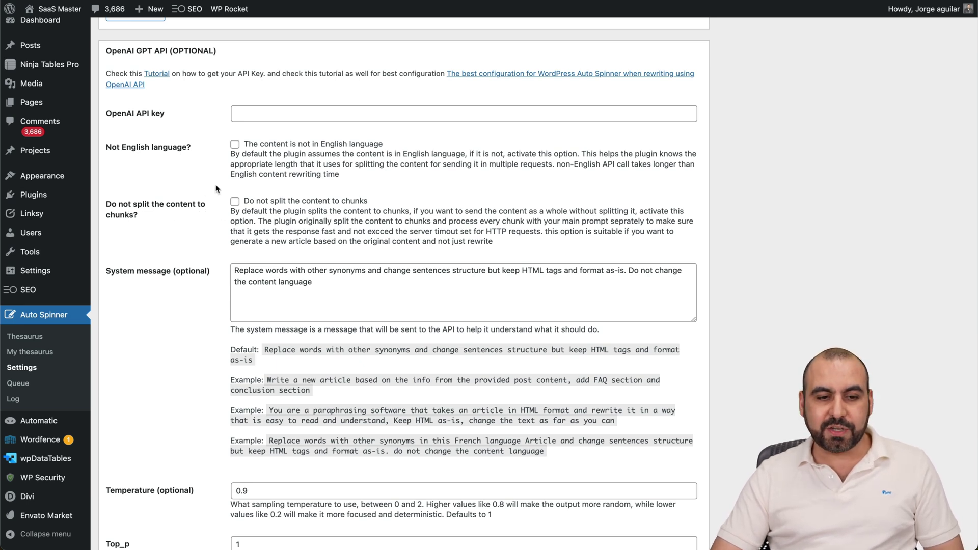
pyautogui.moveTo(313, 282); pyautogui.dragTo(227, 273)
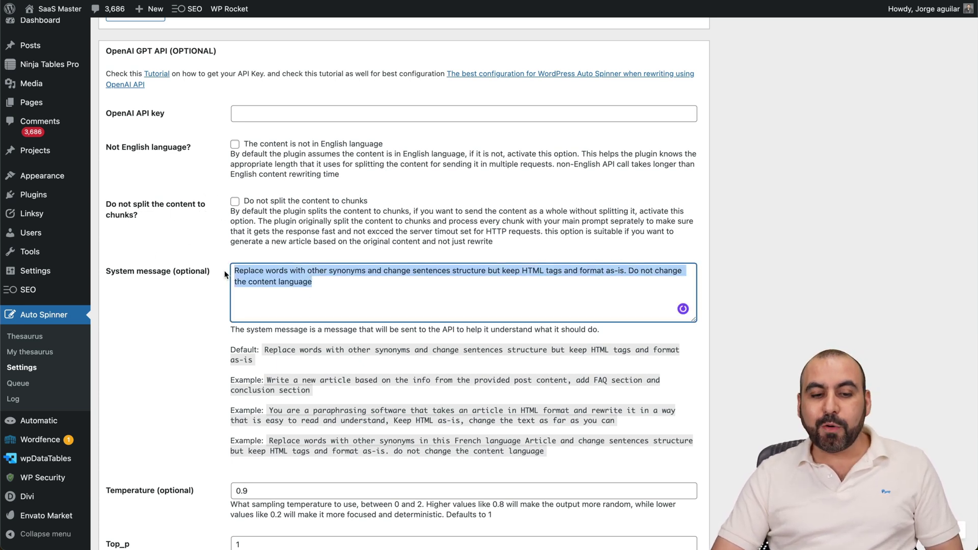
pyautogui.click(274, 276)
pyautogui.click(339, 288)
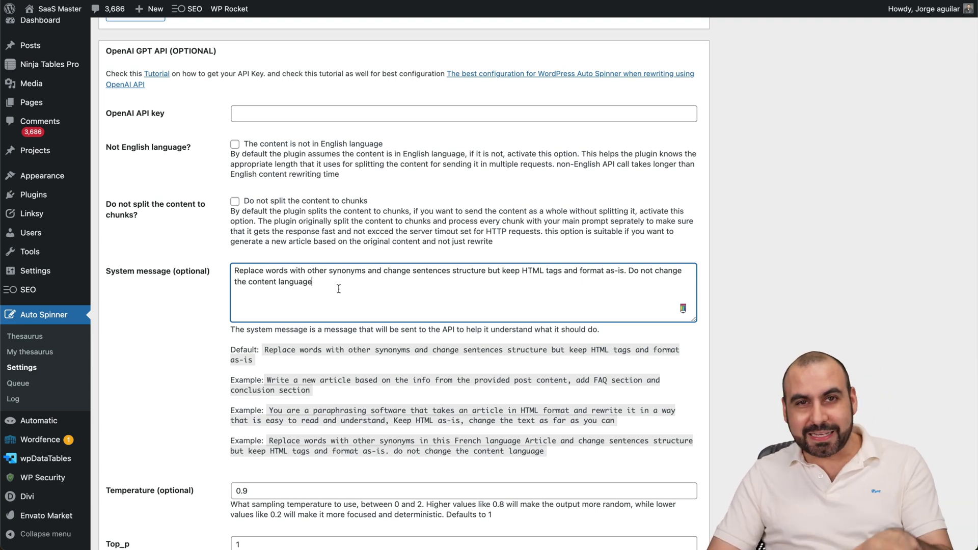
pyautogui.scroll(-1, 339, 289)
pyautogui.scroll(-1, 338, 289)
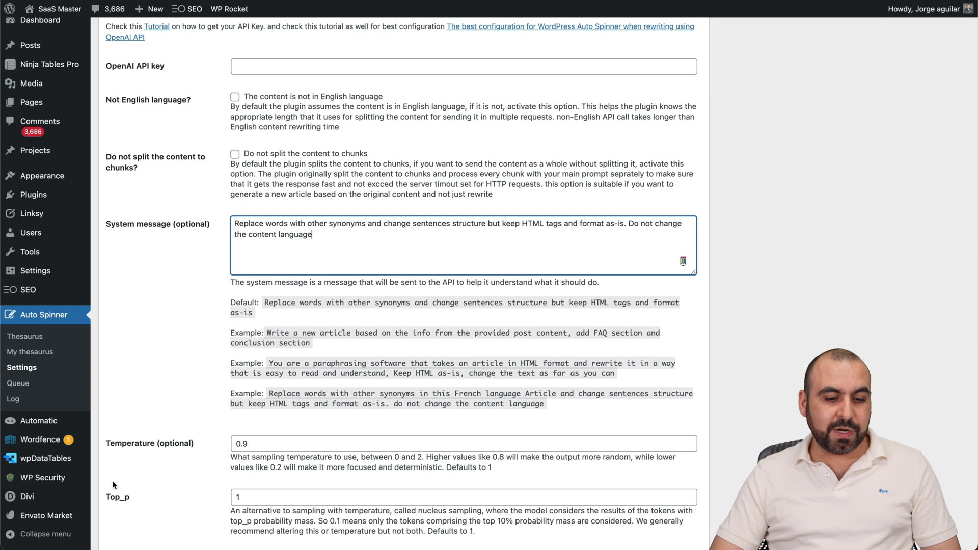
pyautogui.scroll(10, 244, 390)
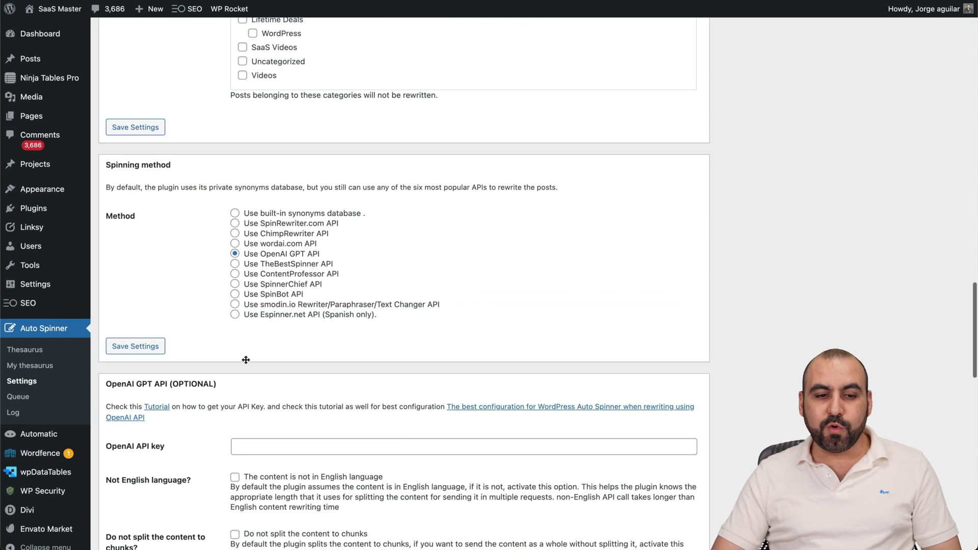
pyautogui.click(235, 214)
pyautogui.scroll(20, 454, 386)
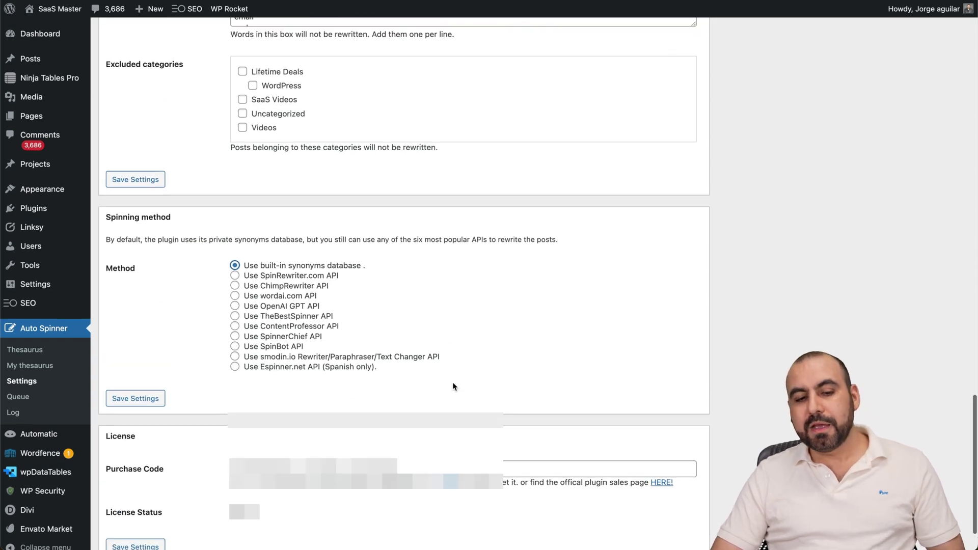
pyautogui.scroll(4, 307, 339)
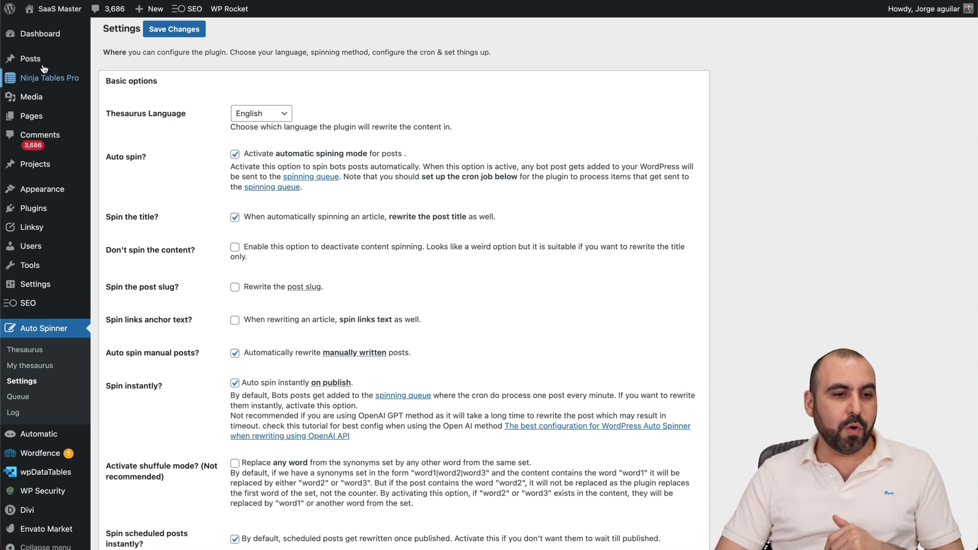
pyautogui.moveTo(31, 59)
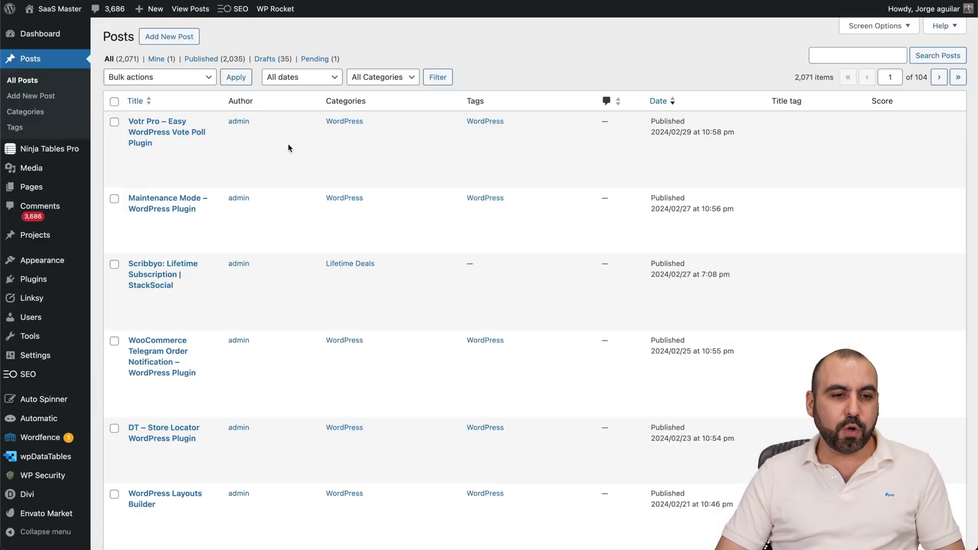
# Tick the Votr Pro post and check Bulk actions offers Spin them, without applying it
pyautogui.click(114, 122)
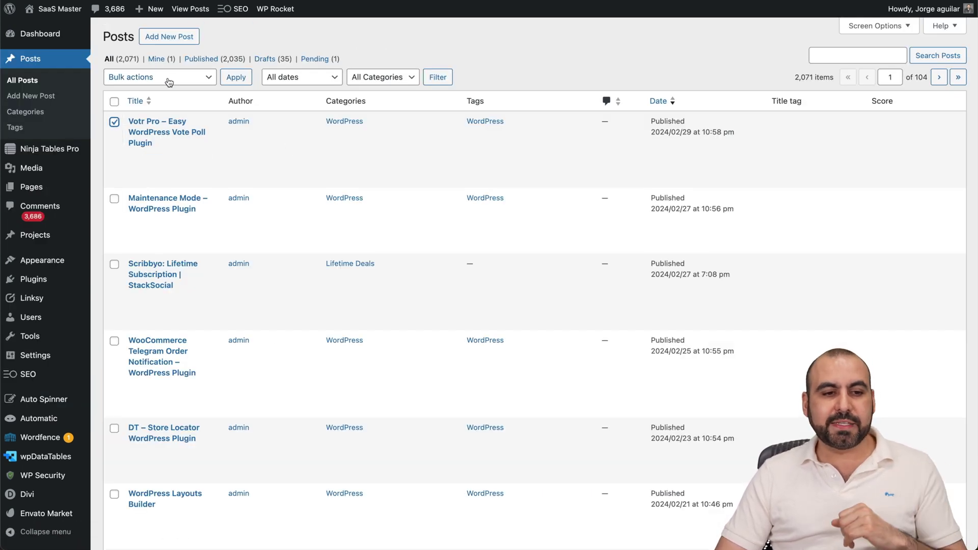
pyautogui.click(179, 81)
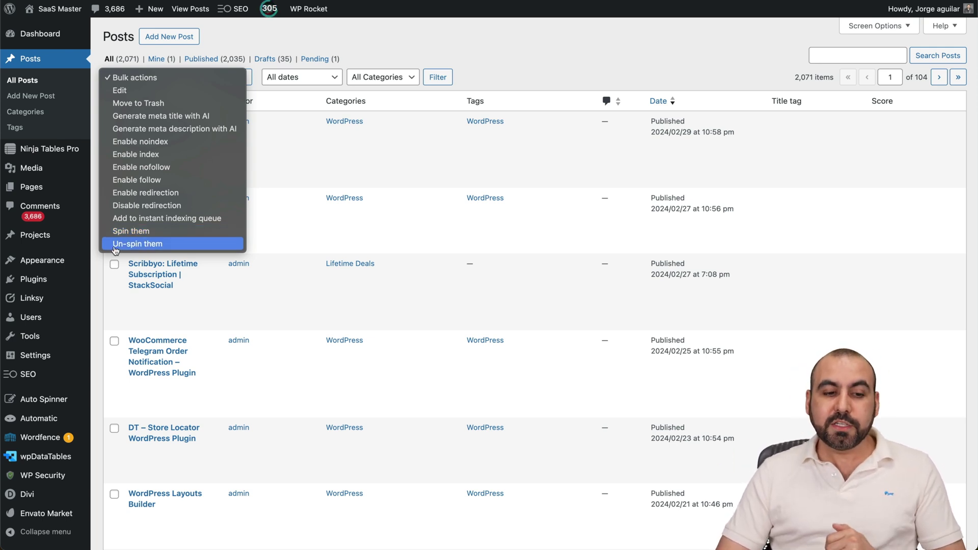
pyautogui.click(511, 69)
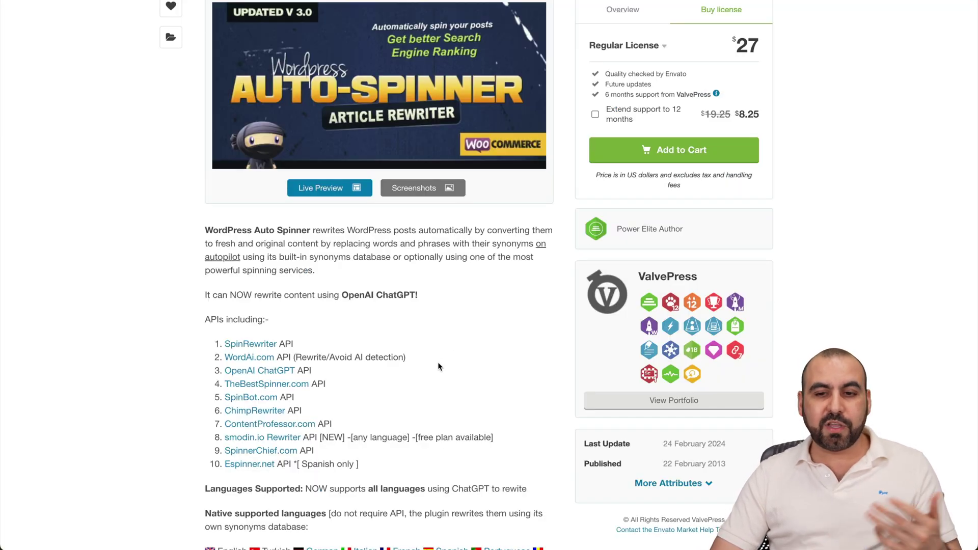
# Bring the Auto Spinner listing's title and $27 Buy license panel into view
pyautogui.scroll(3, 438, 364)
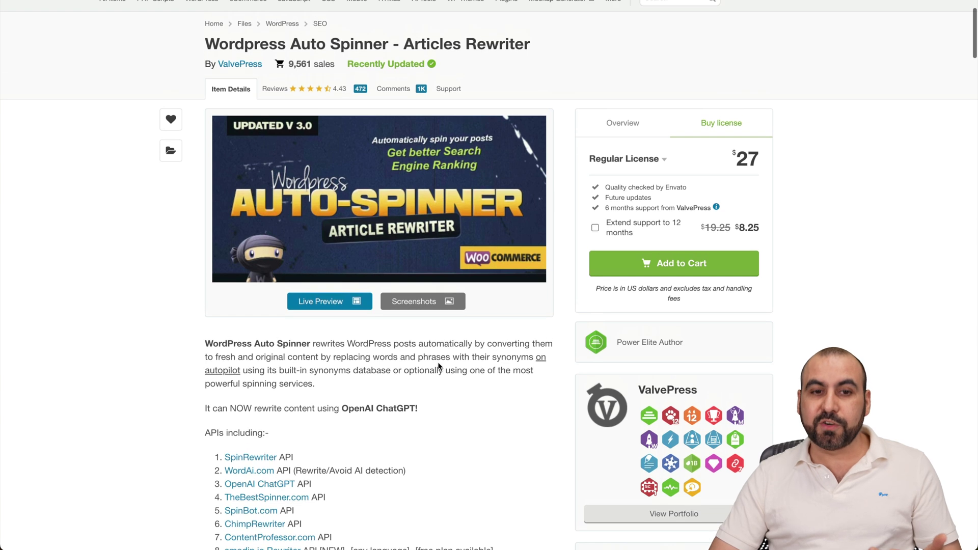
pyautogui.scroll(-1, 437, 364)
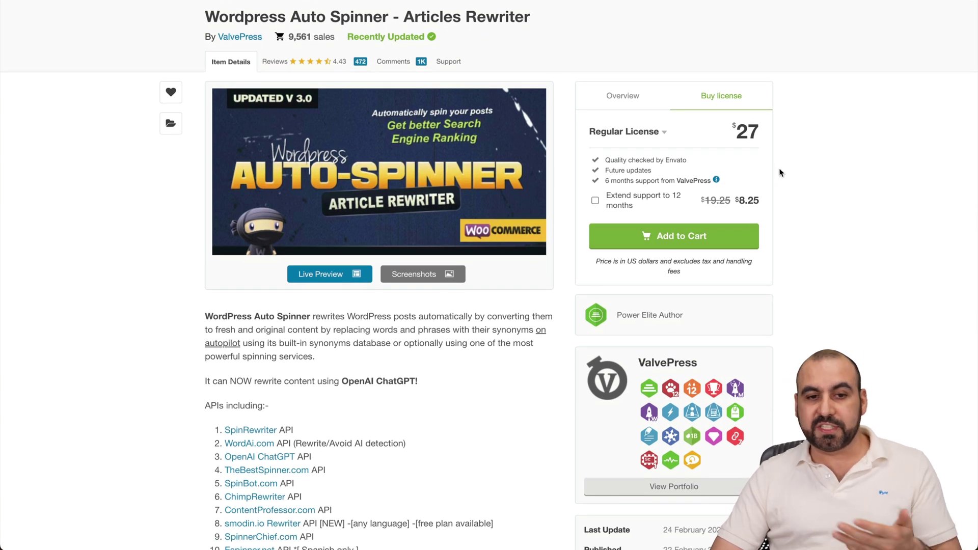